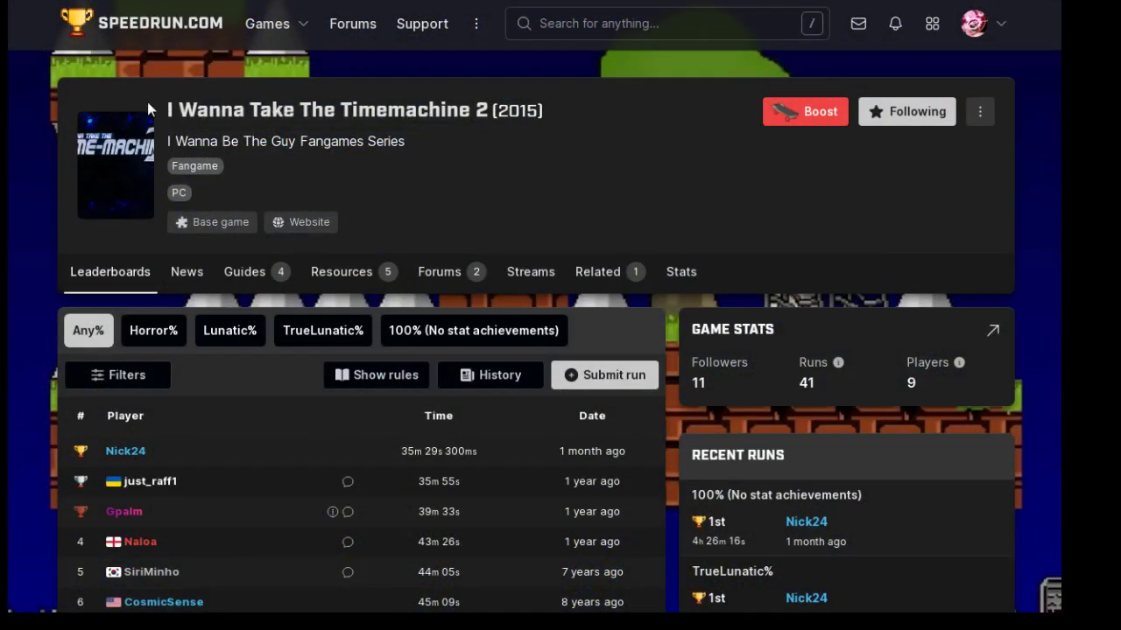
Step: Show the tools and splits offered in the Resources section of I Wanna Take The Timemachine 2
left_click(346, 273)
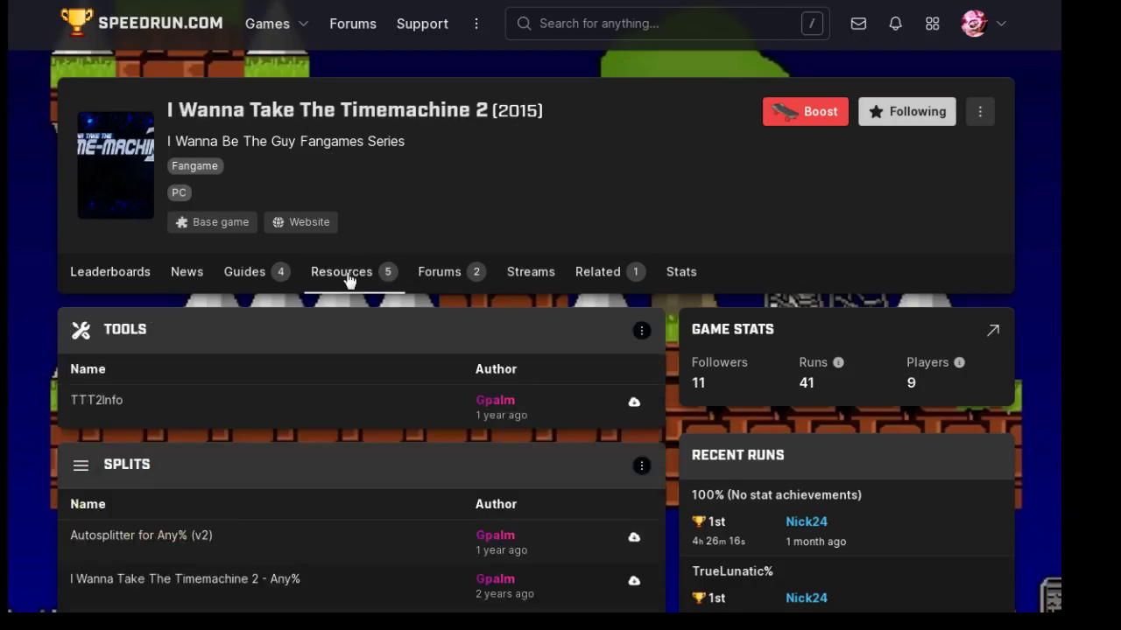
scroll(347, 278, "down", 3)
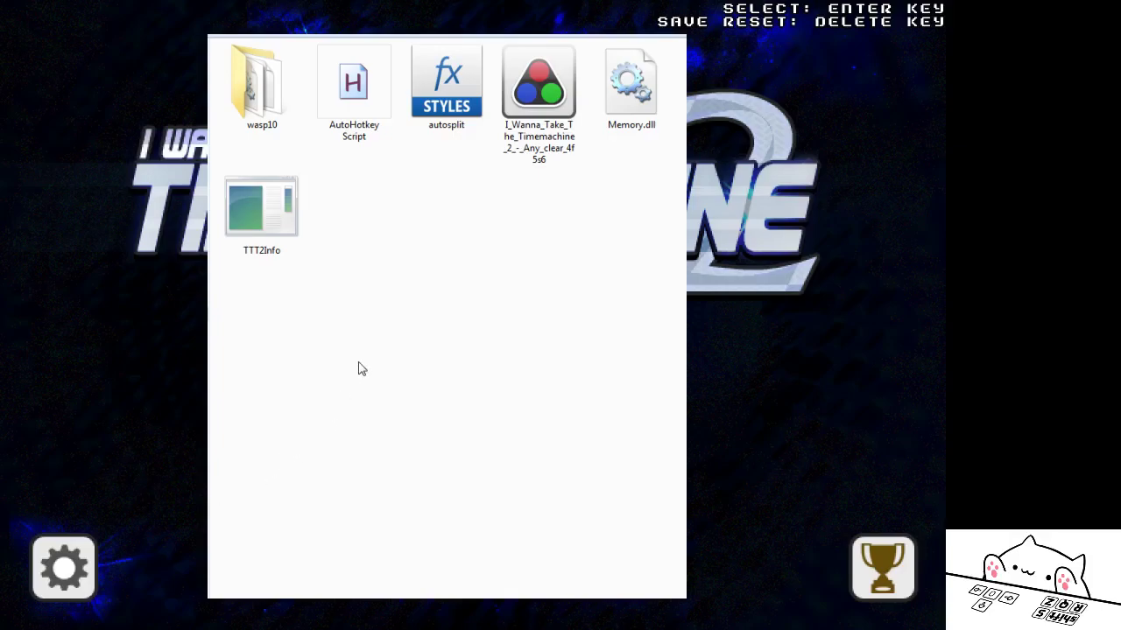
Step: Switch to the folder of speedrun files and launch TTT2Info
double_click(271, 253)
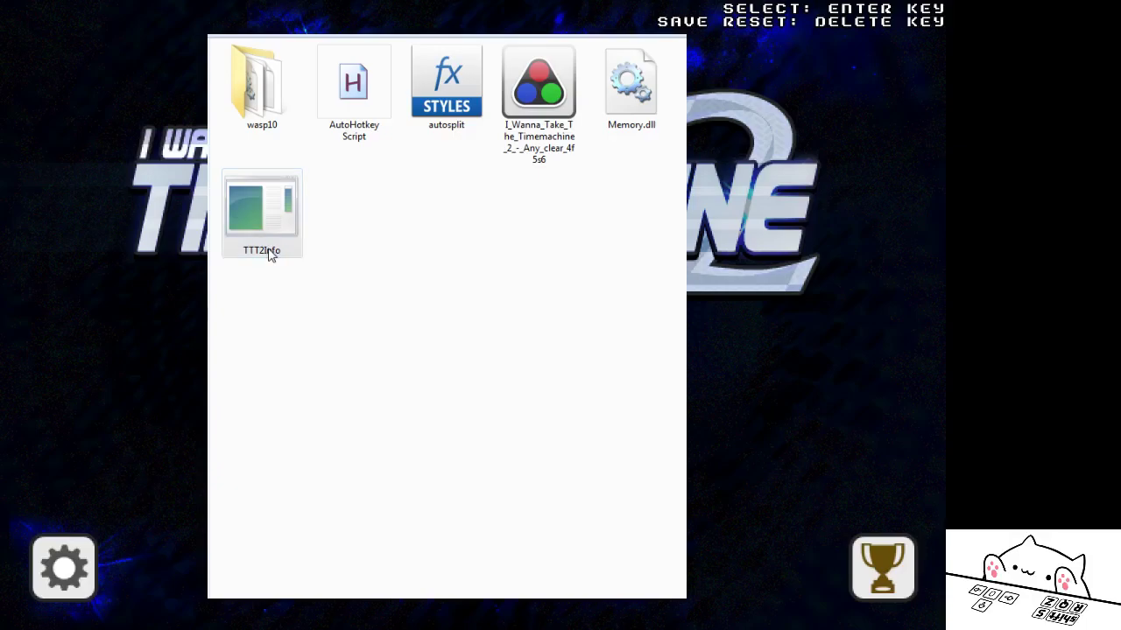
left_click(436, 347)
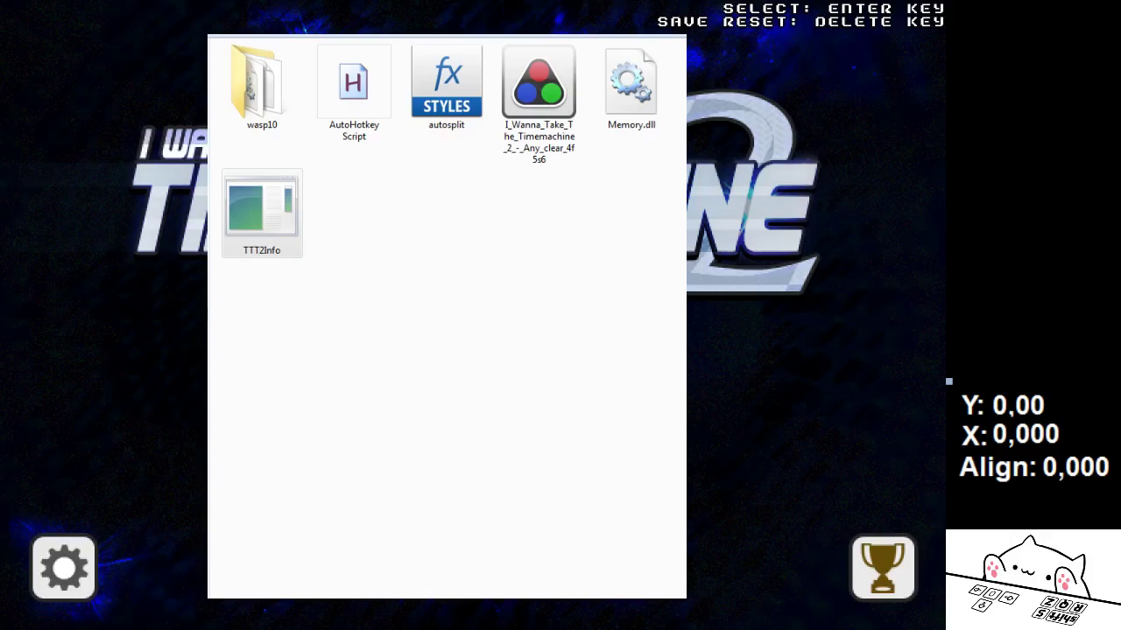
left_click(262, 213)
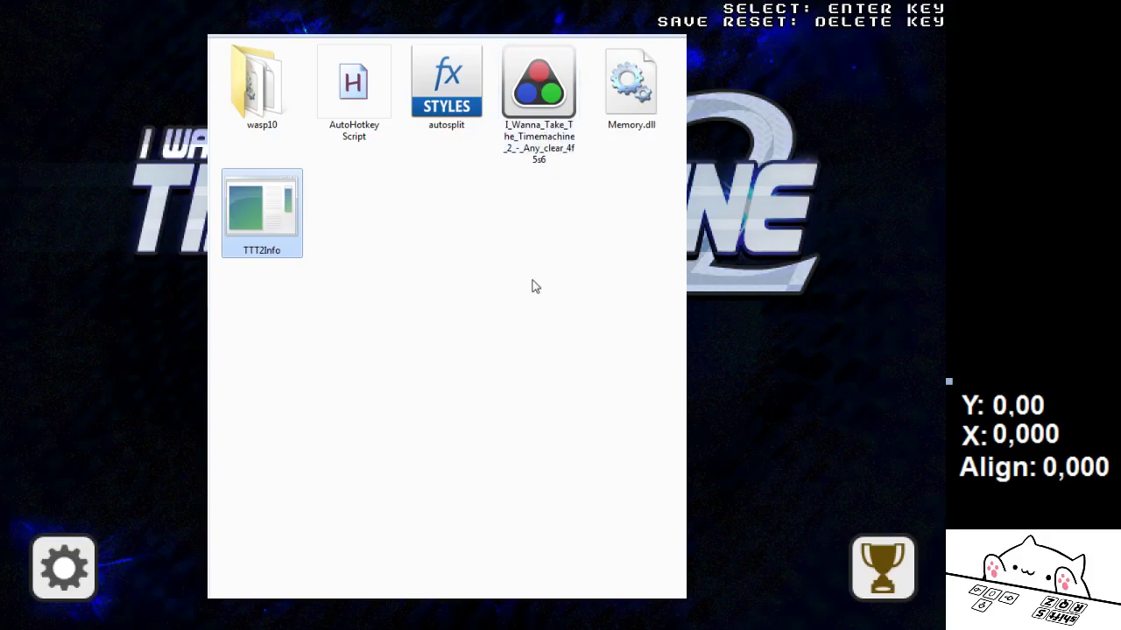
Step: Open the Any% splits file for editing, set the timer start to 0, clear the attempt history and accept the changes
left_click(550, 129)
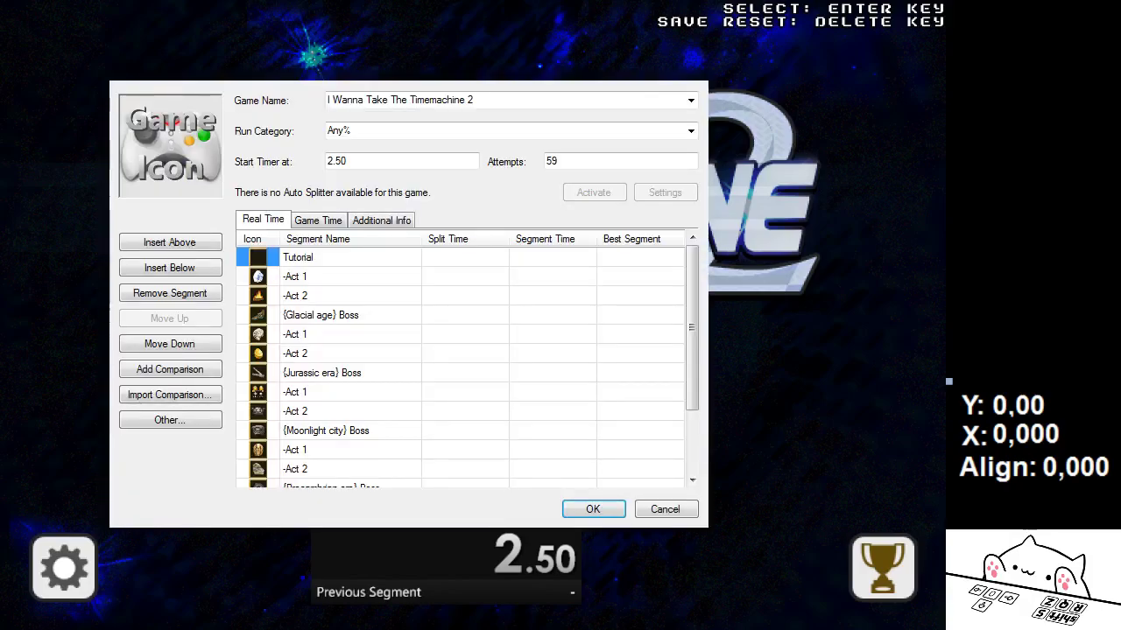
left_click(354, 159)
key("BackSpace")
key("BackSpace")
key("BackSpace")
key("BackSpace")
type("0")
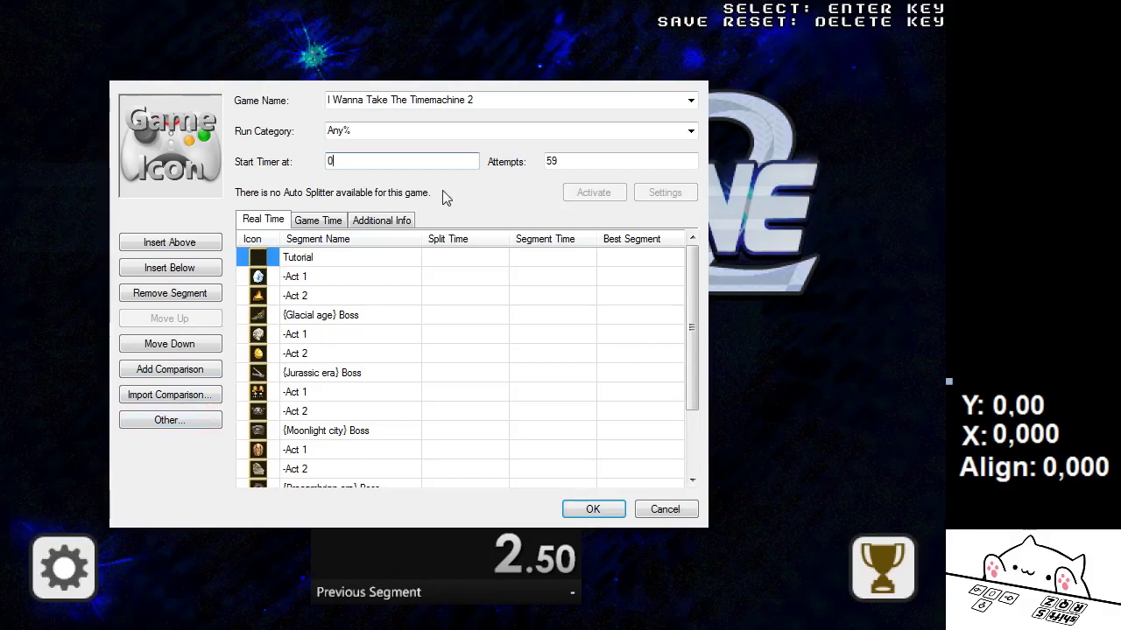
left_click(180, 427)
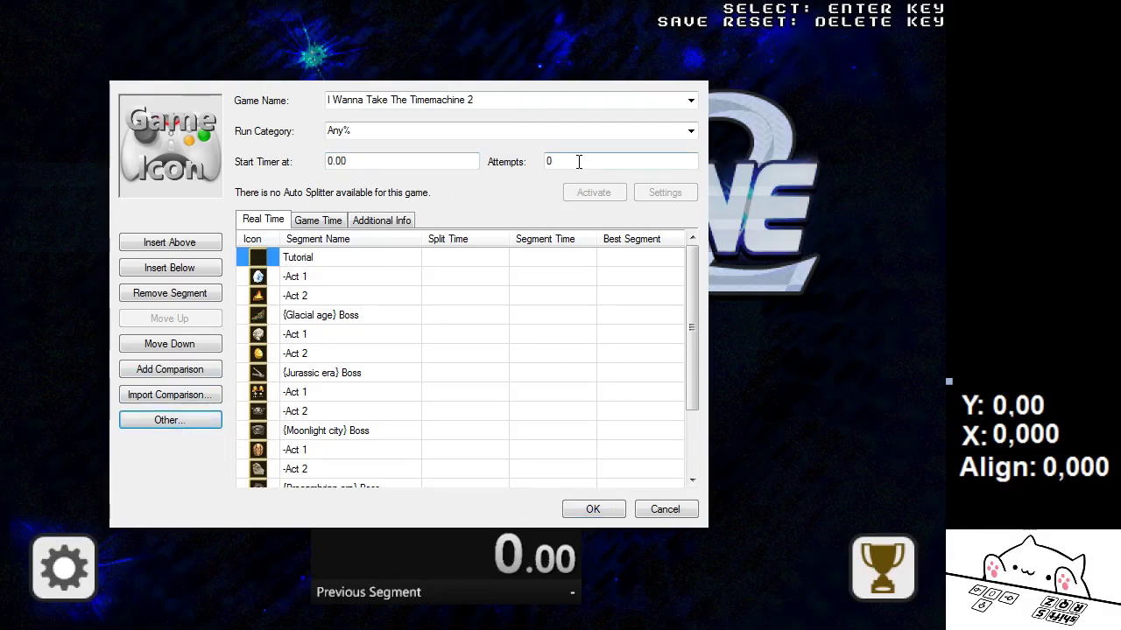
left_click(617, 511)
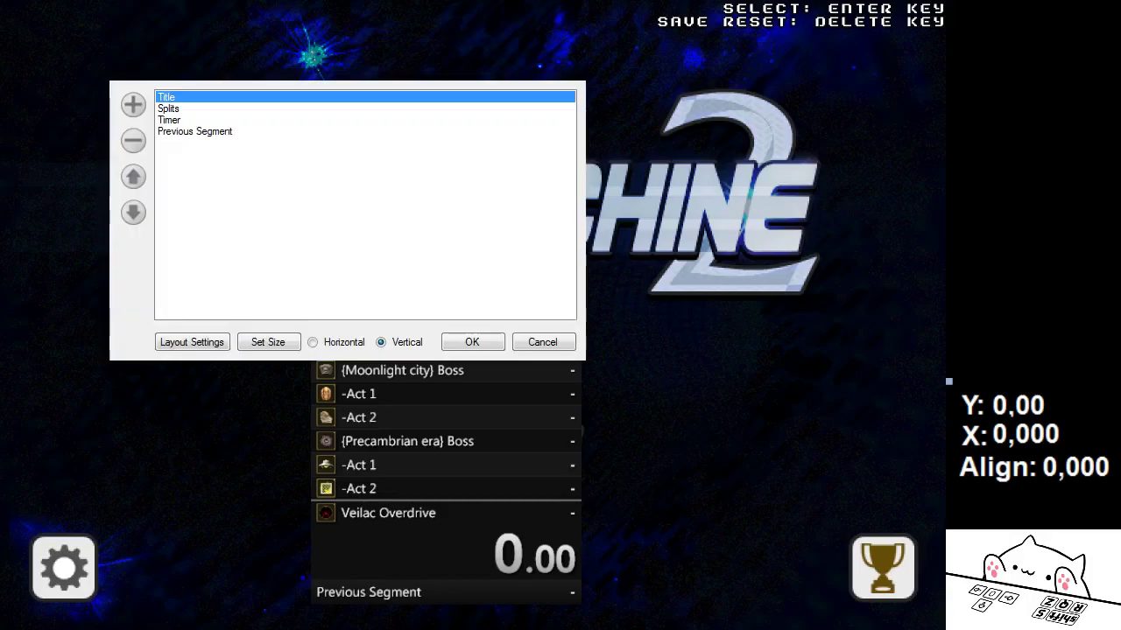
Step: Replace the Splits component in the layout with Subsplits, placed directly below Title
left_click(250, 108)
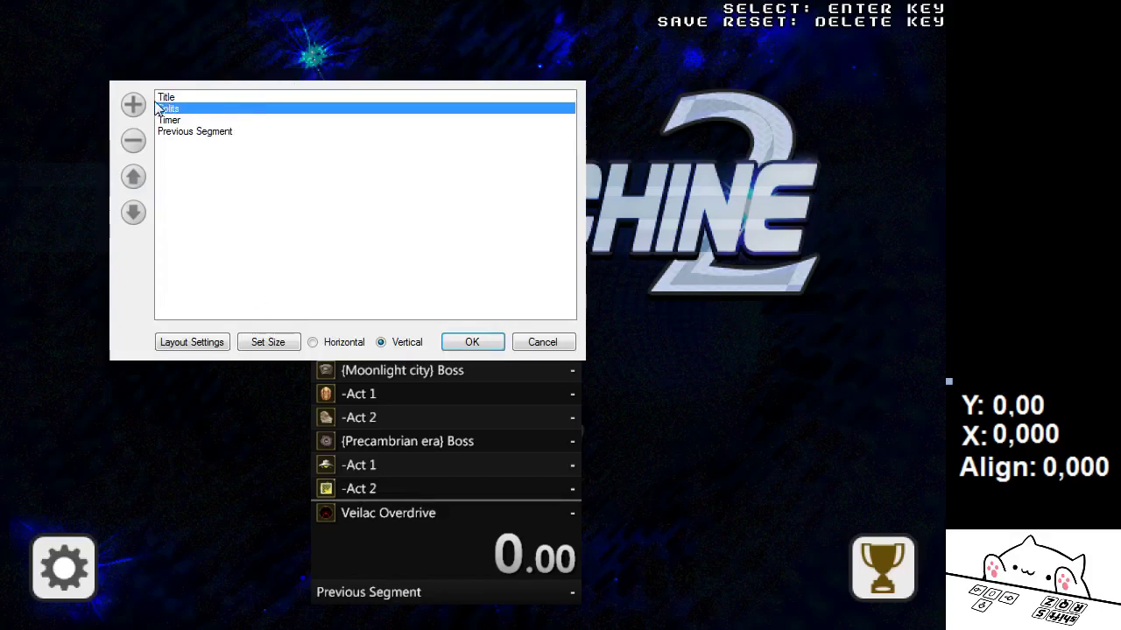
left_click(143, 147)
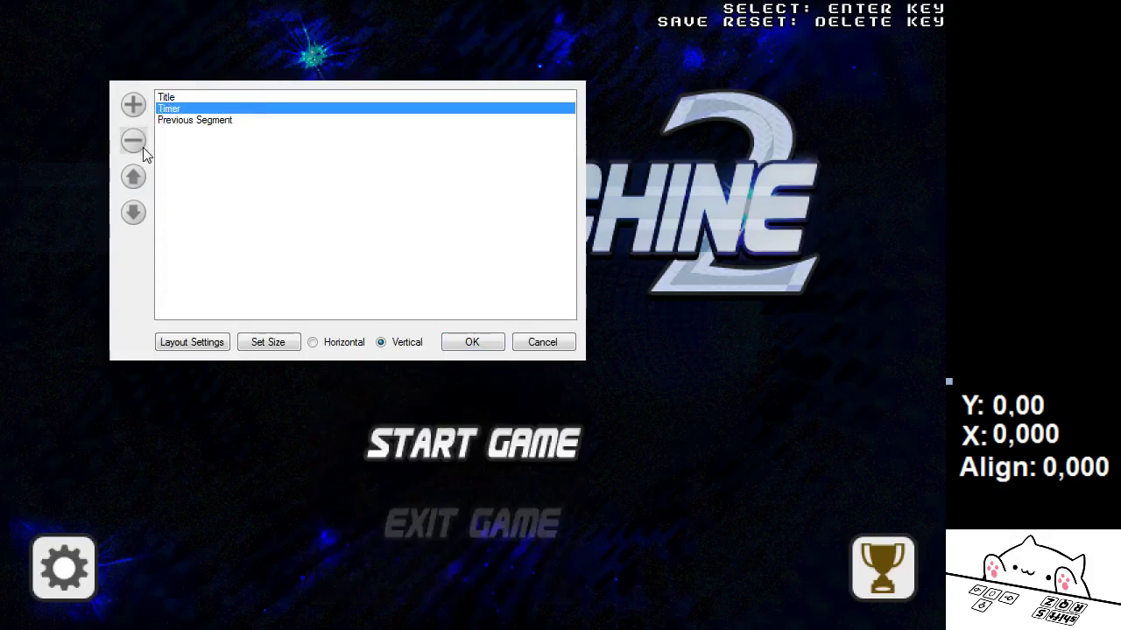
left_click(168, 97)
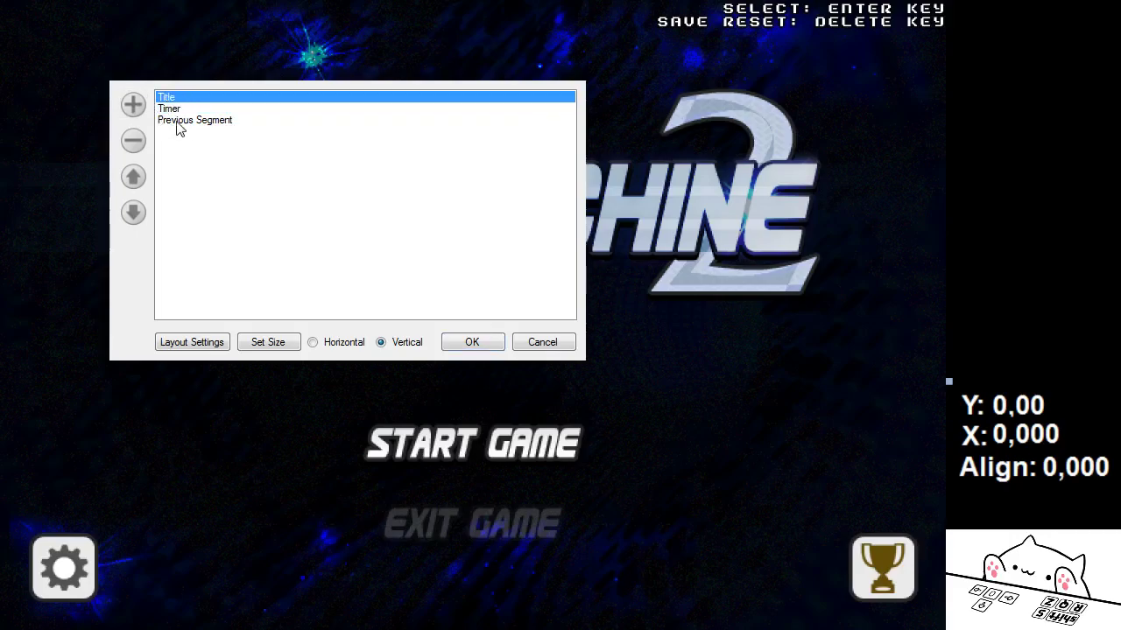
left_click(337, 138)
left_click_drag(255, 131, 273, 110)
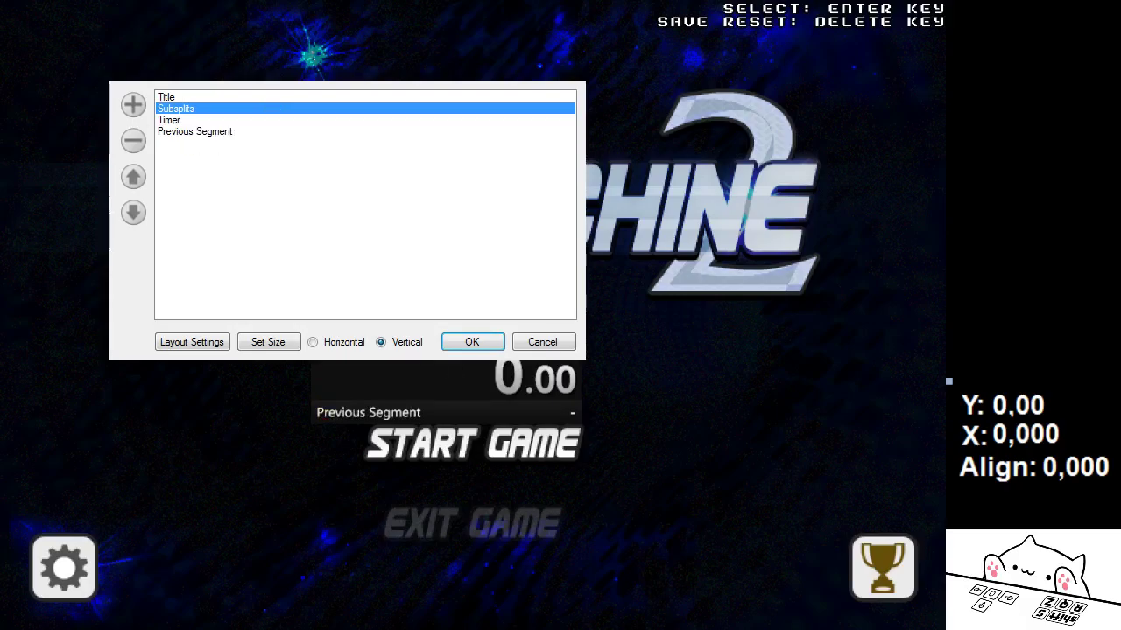
Step: Add a Scriptable Auto Splitter component below Previous Segment and open its settings
left_click(215, 134)
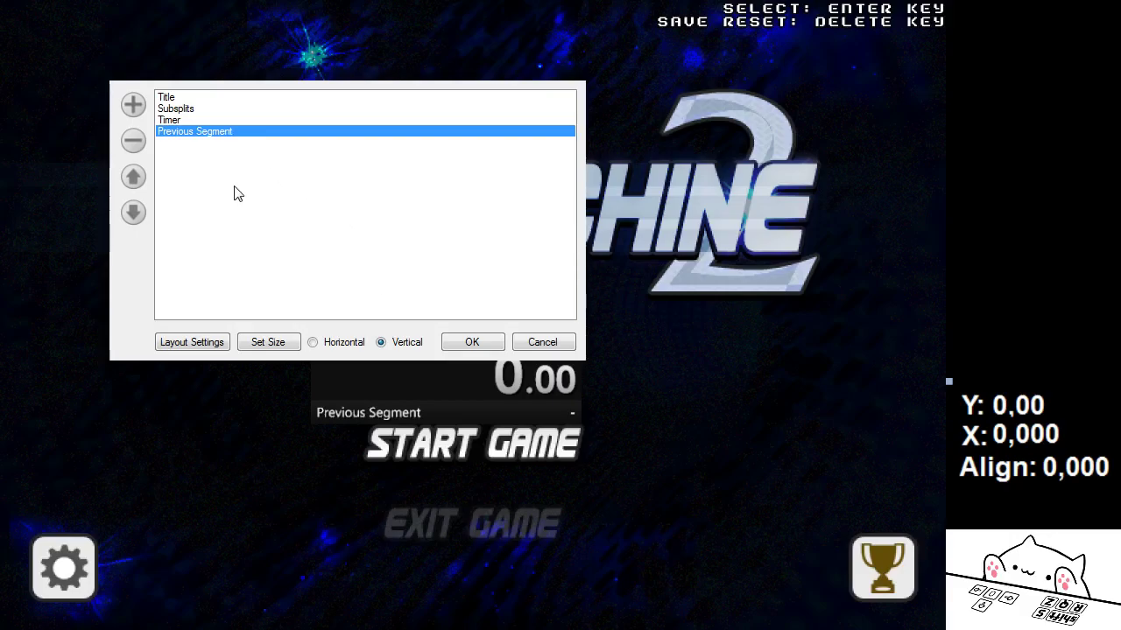
left_click(366, 197)
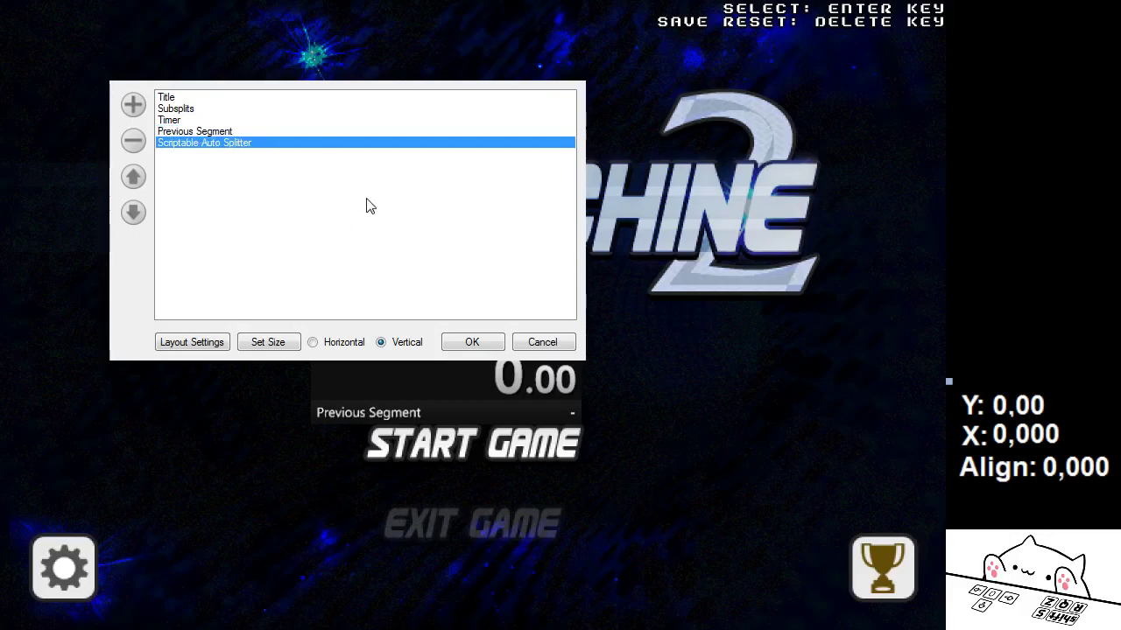
left_click(235, 142)
Step: Locate the autosplit script in the speedrun files folder and return to the layout editor
key("alt+Tab")
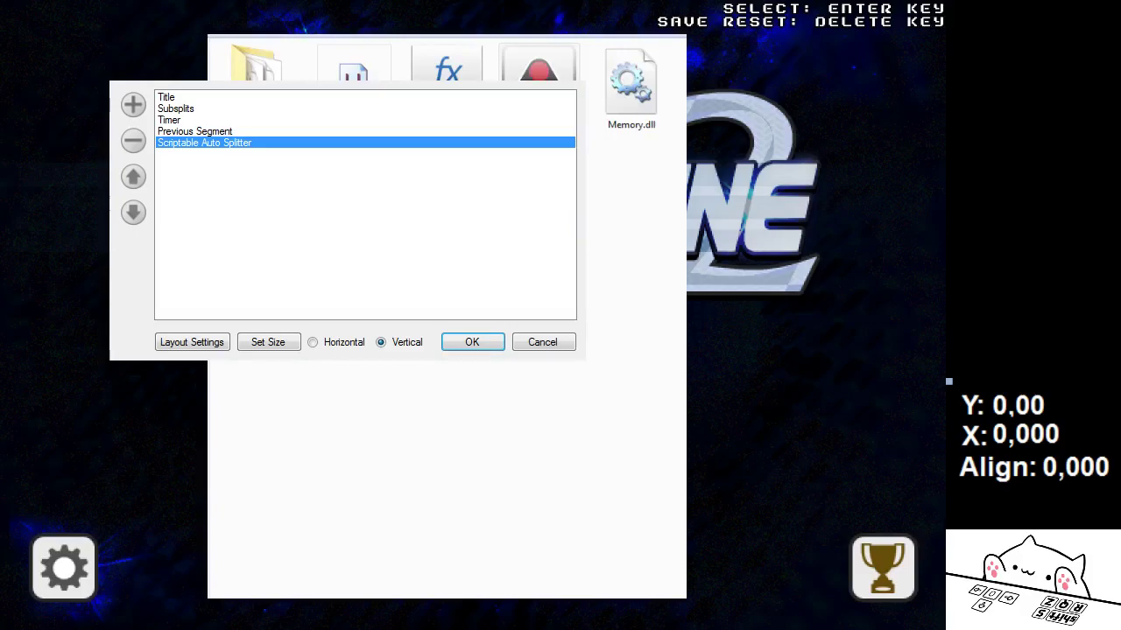
key("Return")
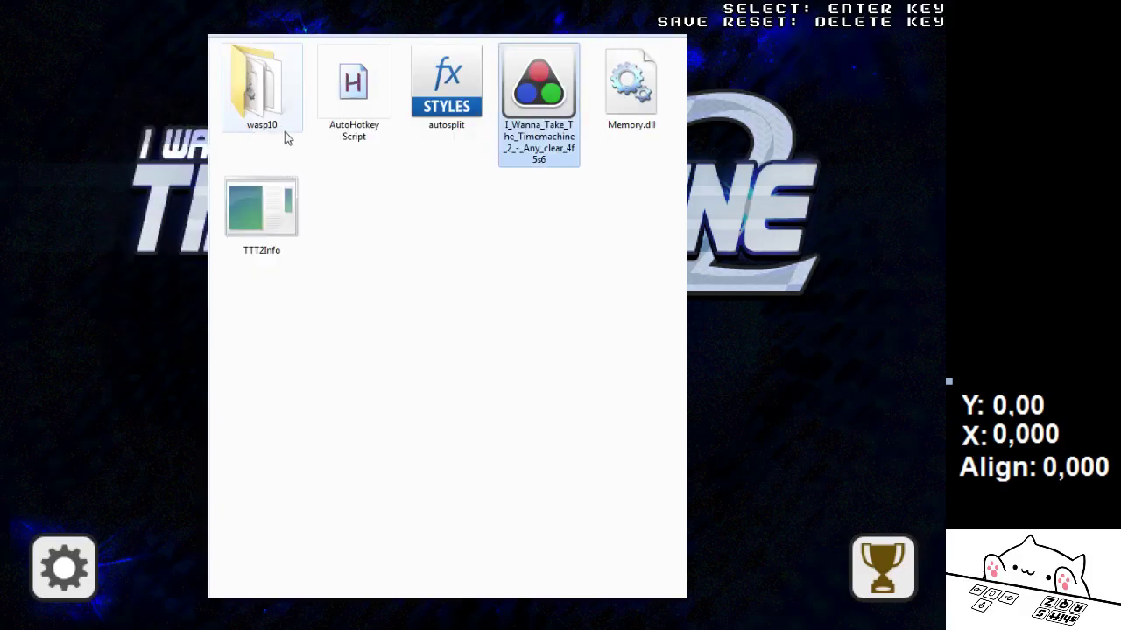
left_click(446, 88)
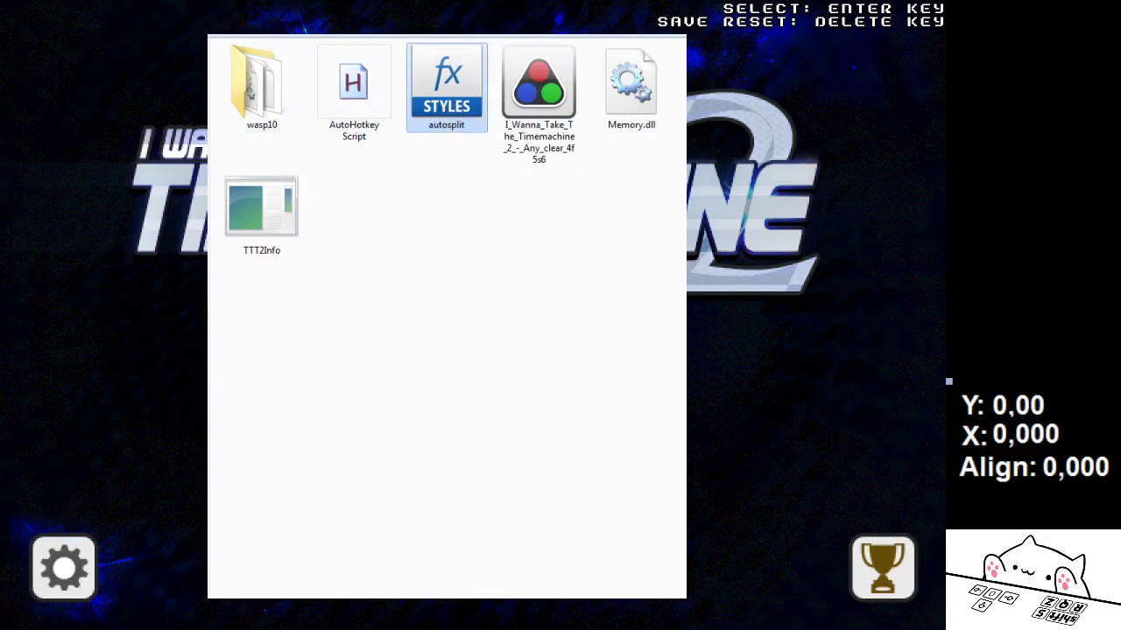
key("alt+Tab")
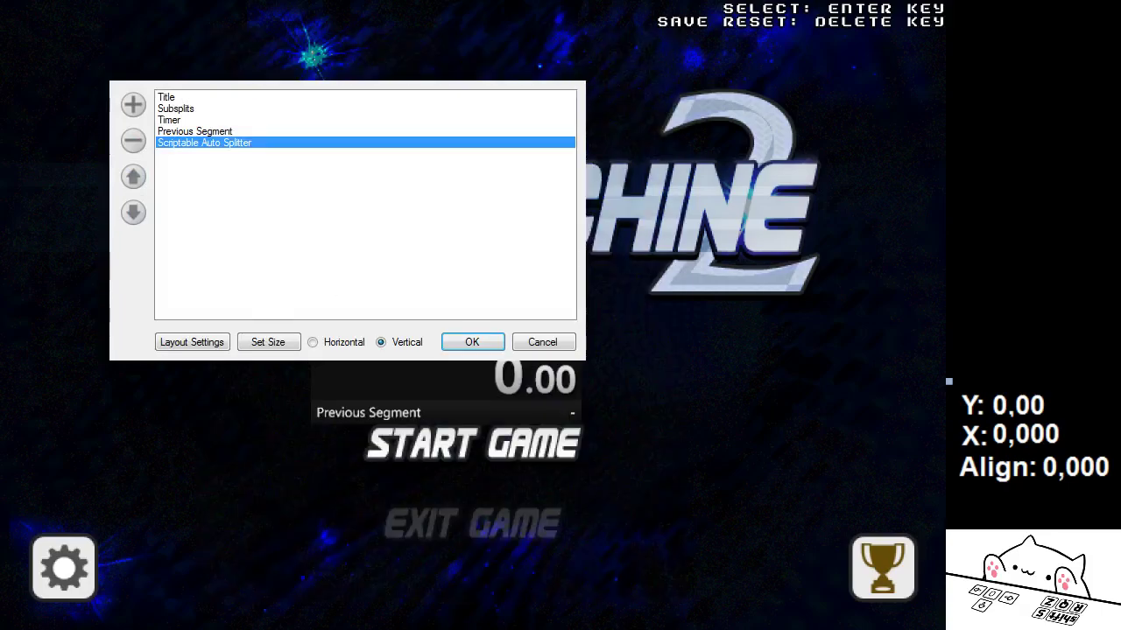
key("alt+Tab")
key("alt+Tab")
Step: Accept the layout changes and move the timer out of the game picture to the empty area beside it
left_click(474, 345)
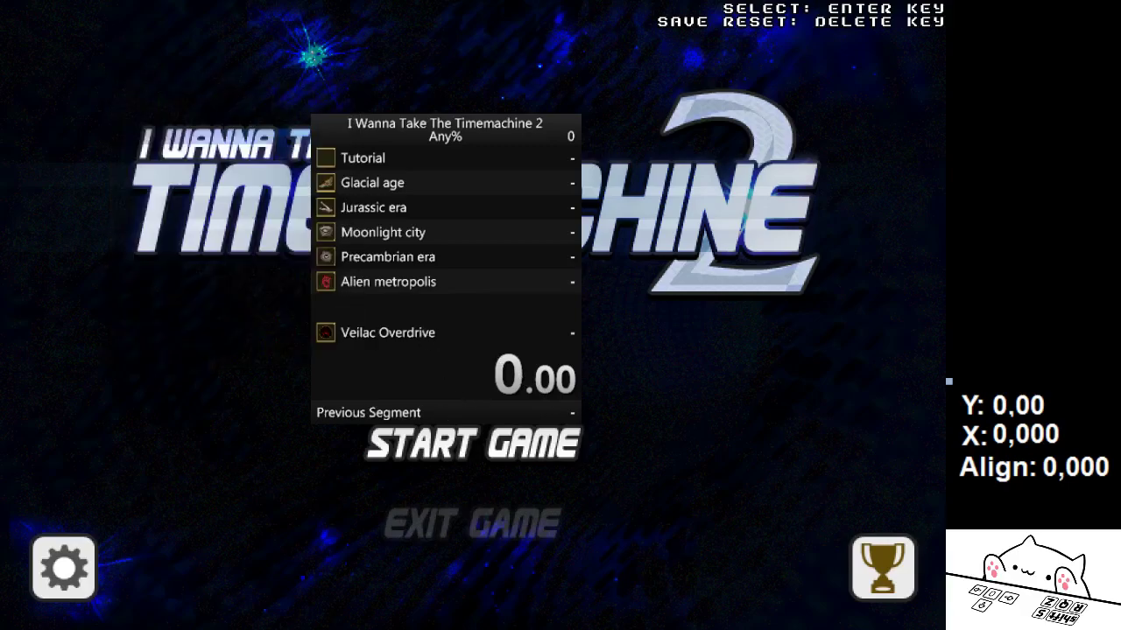
left_click_drag(445, 263, 985, 149)
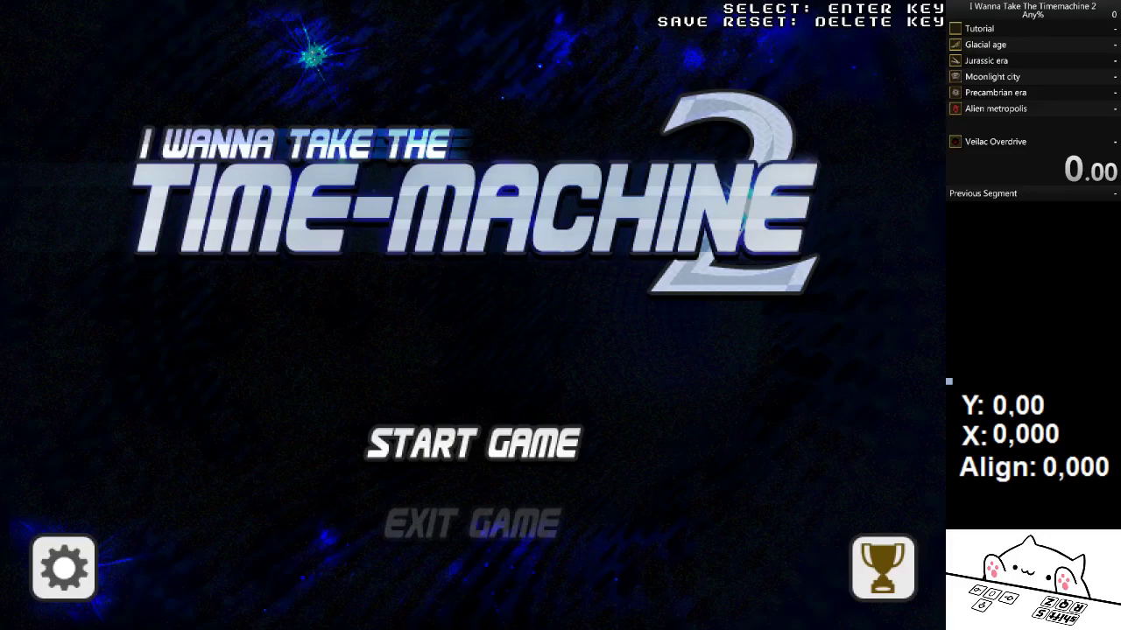
Step: Open the wasp10 folder among the speedrun files and launch the wasp application
key("alt+Tab")
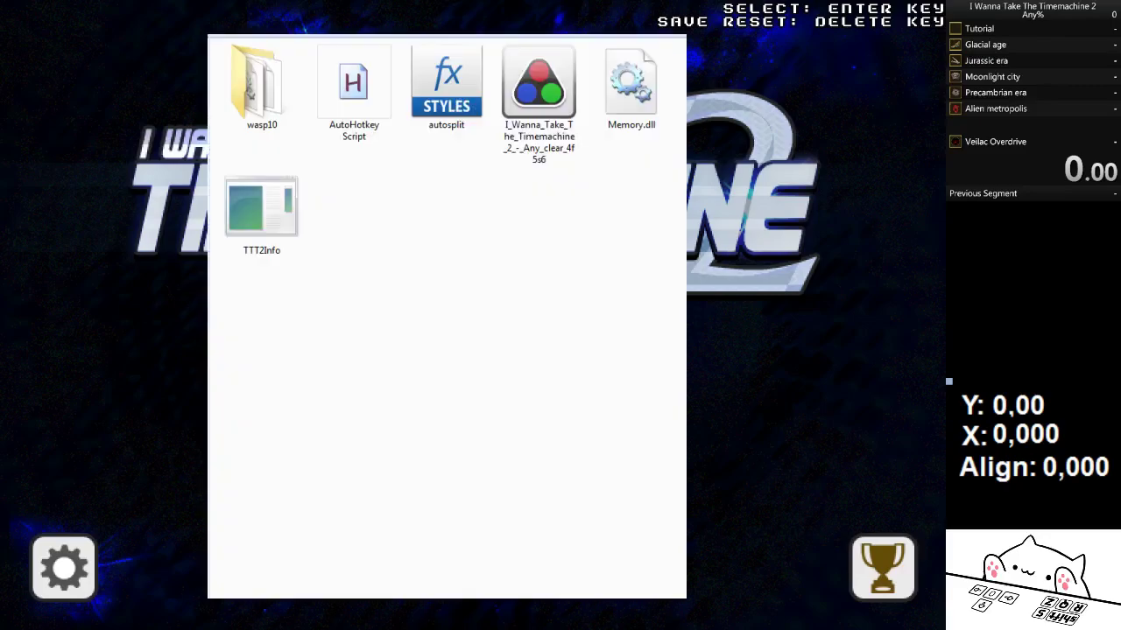
left_click(269, 120)
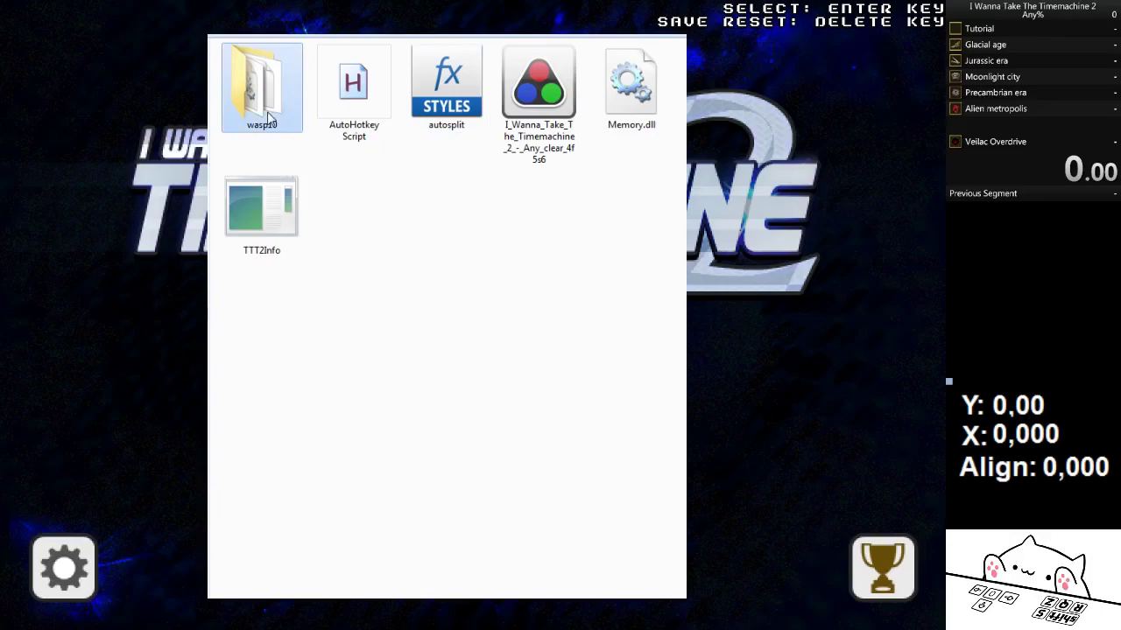
double_click(269, 120)
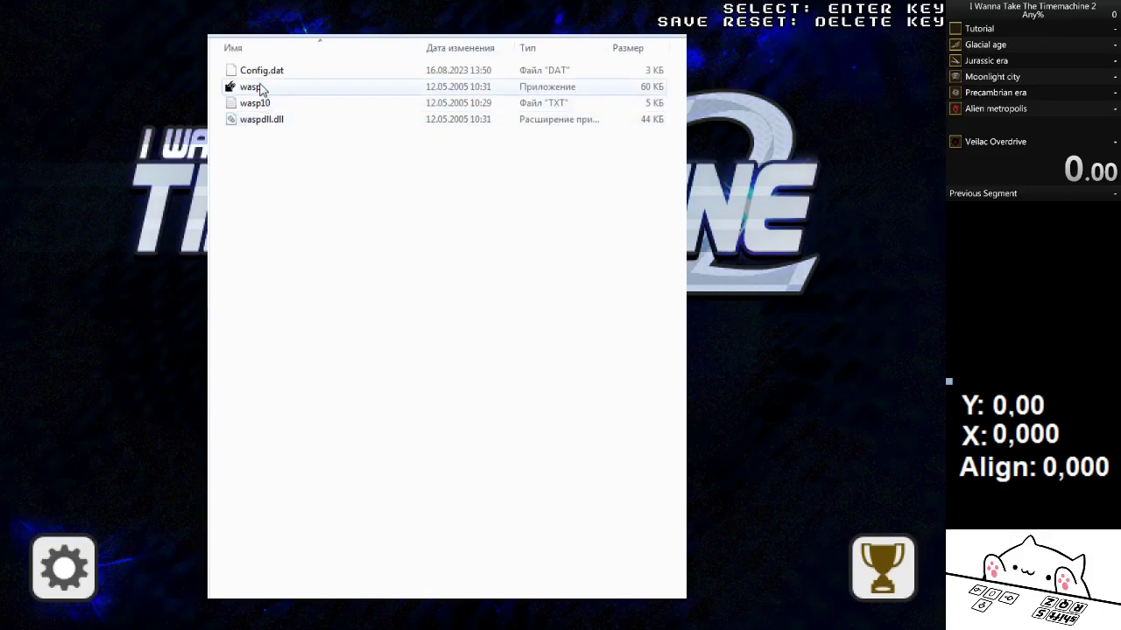
left_click(261, 88)
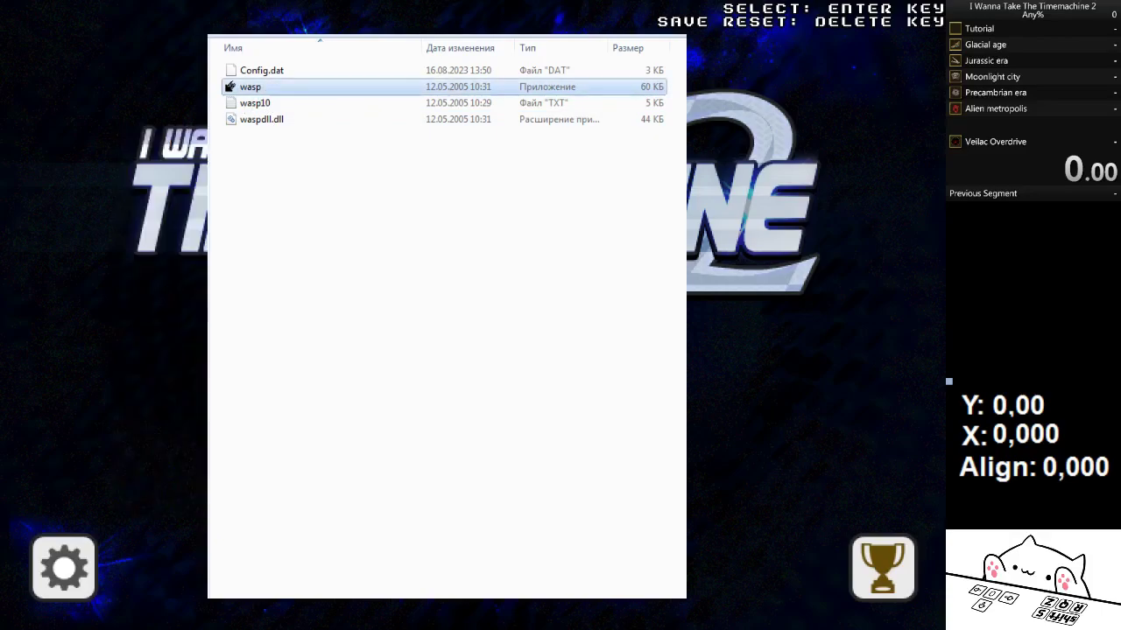
key("BackSpace")
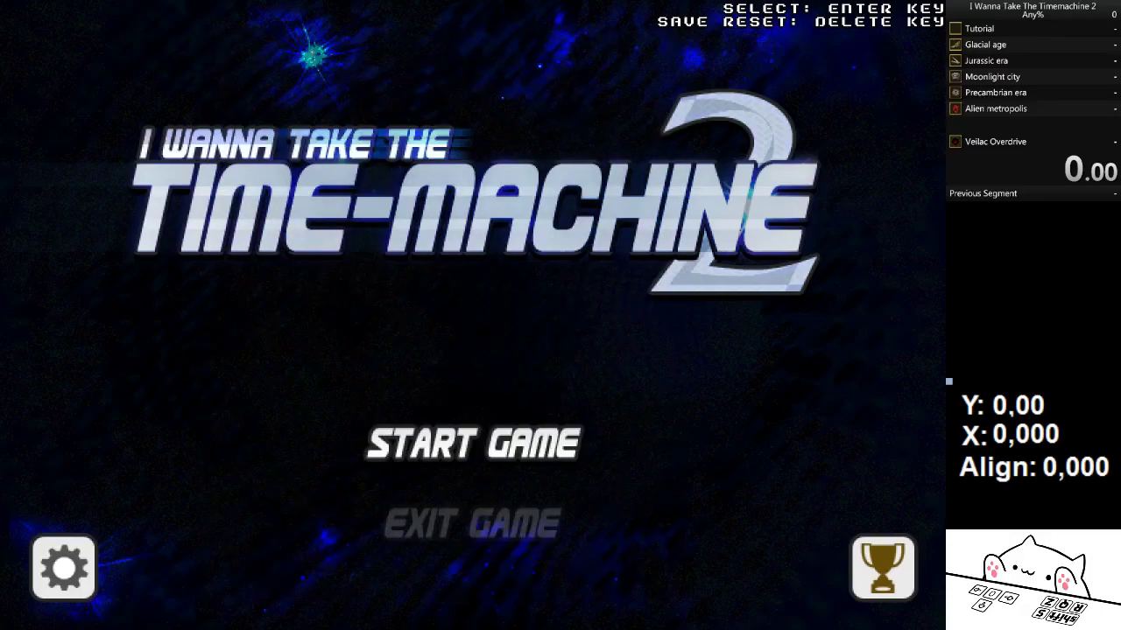
Step: Open the wasp settings and register R-SHIFT as an autofire key, keeping the interval at 10 ms
key("F1")
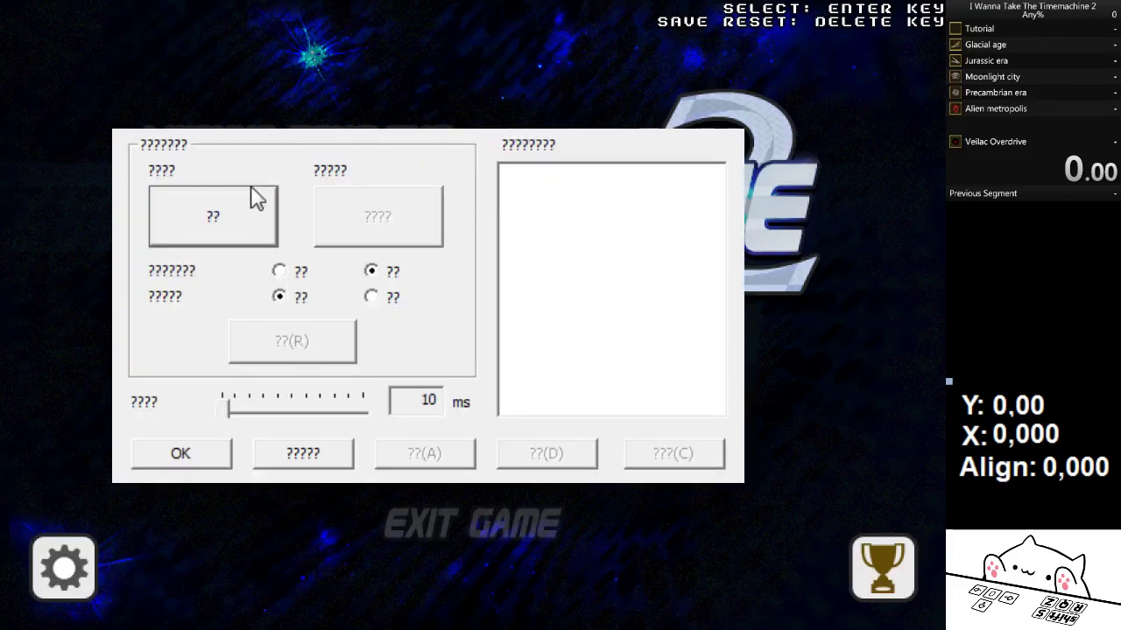
left_click(211, 217)
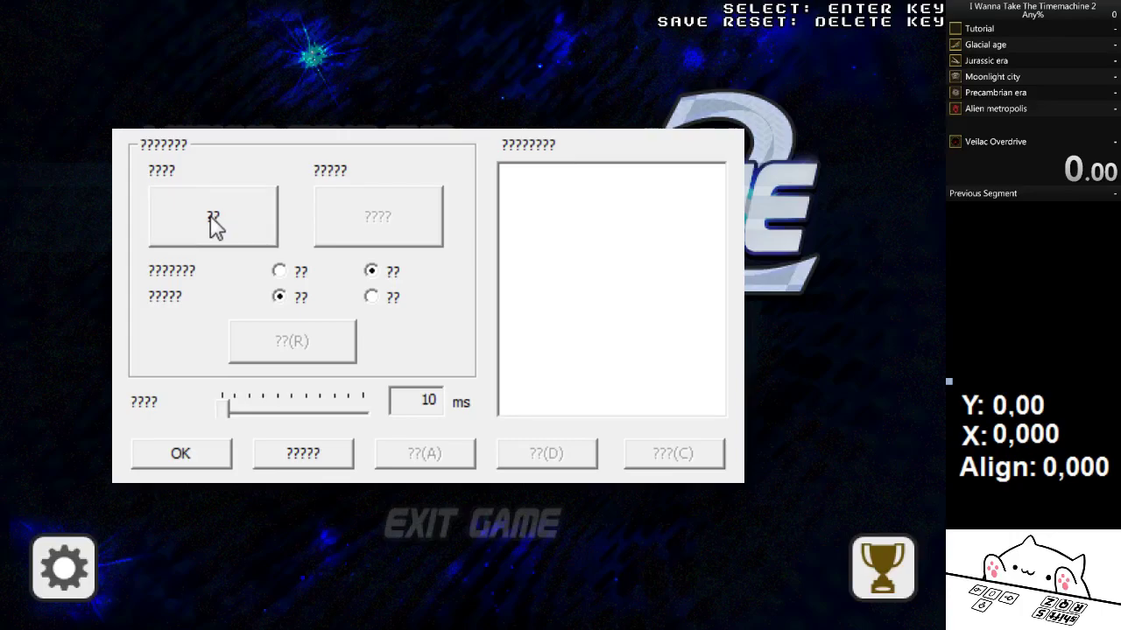
key("Shift_R")
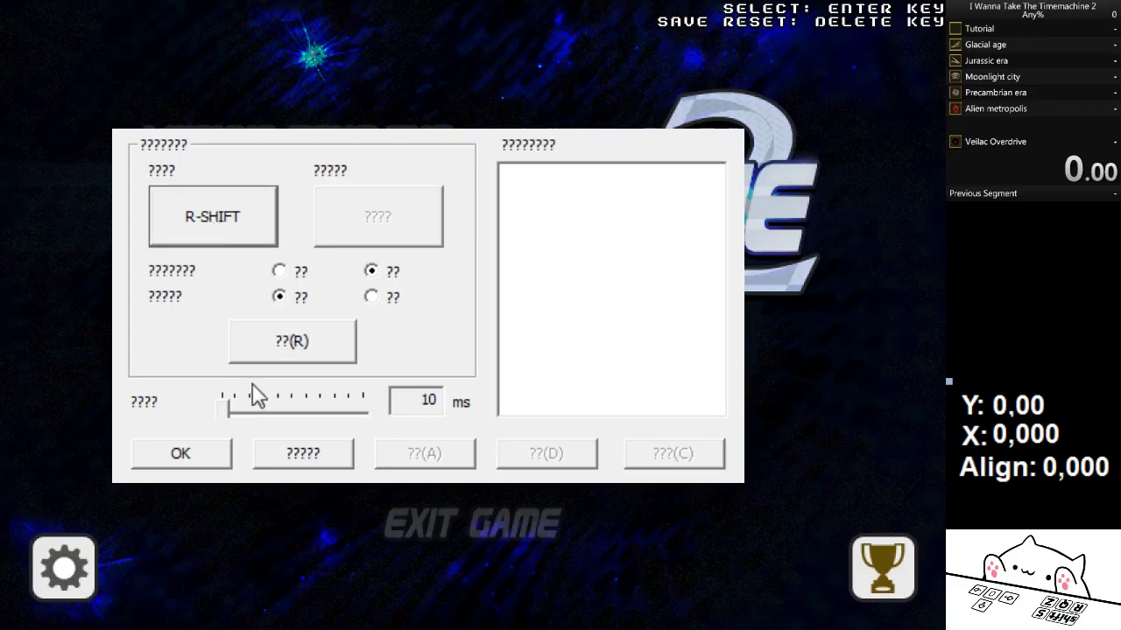
mouse_move(226, 408)
left_mouse_down()
mouse_move(297, 413)
mouse_move(210, 419)
left_mouse_up()
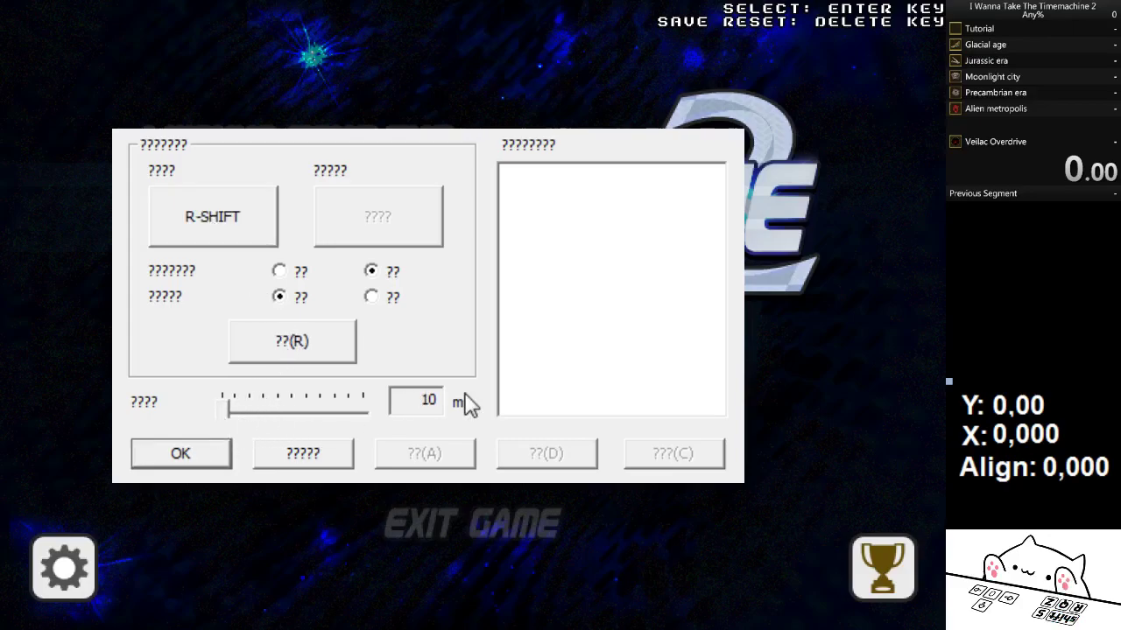
left_click(296, 343)
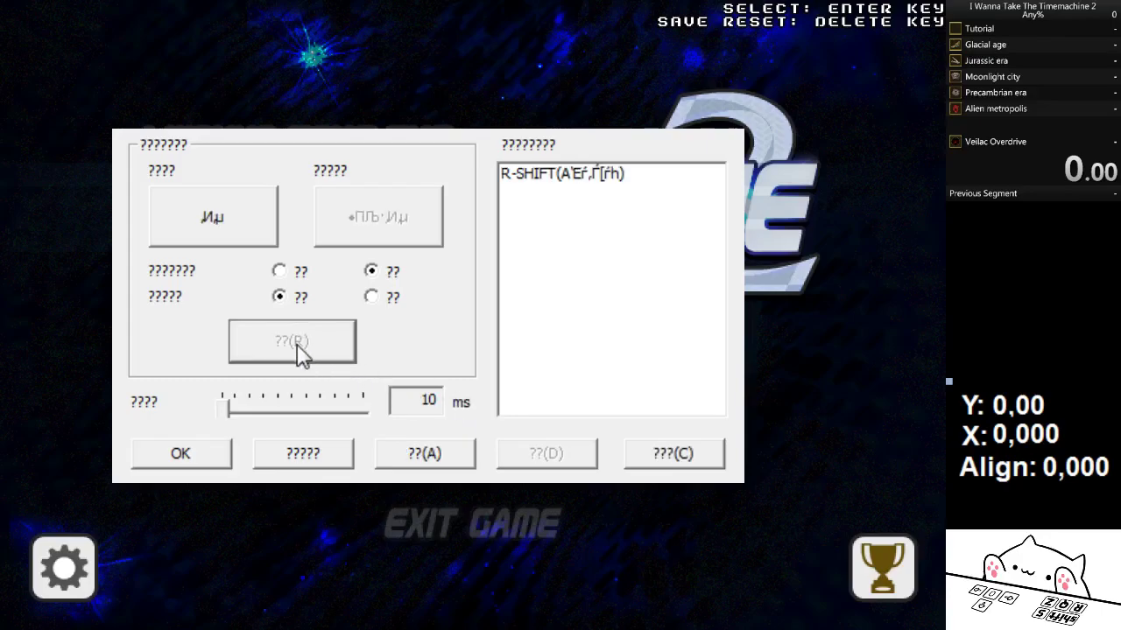
Step: Register Z as a second autofire key and accept the wasp settings
left_click(187, 214)
key("z")
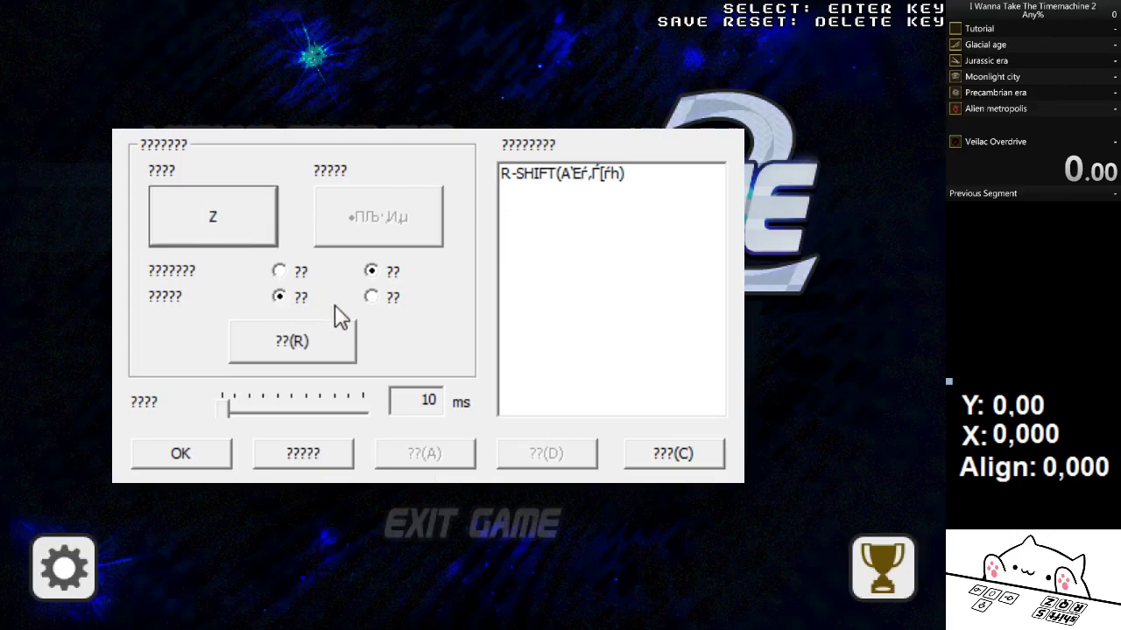
left_click(332, 352)
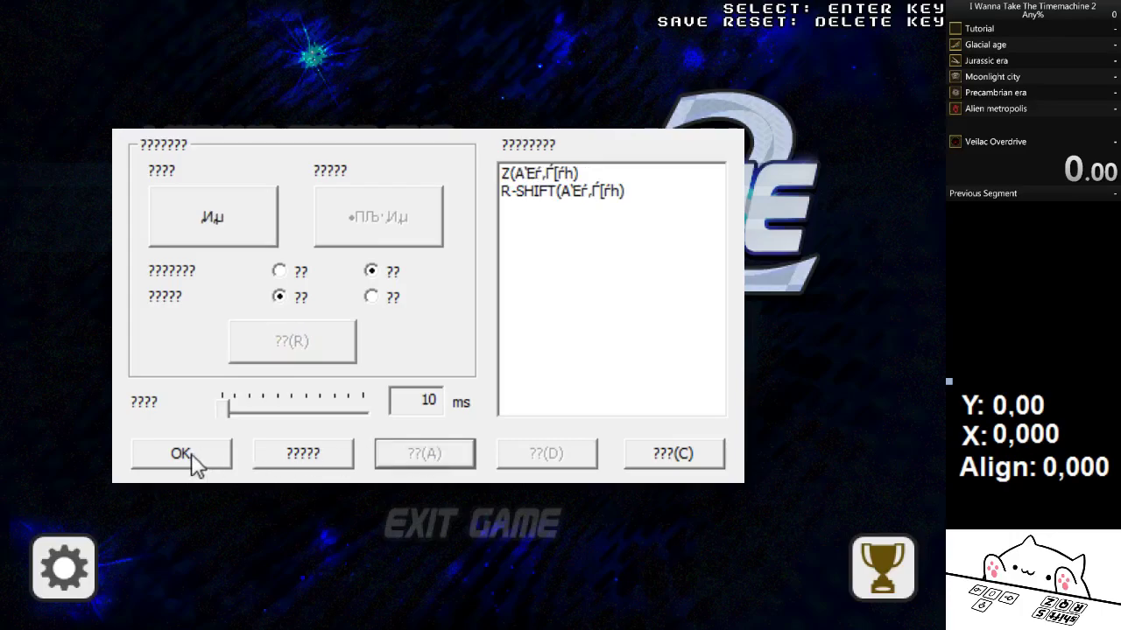
left_click(182, 454)
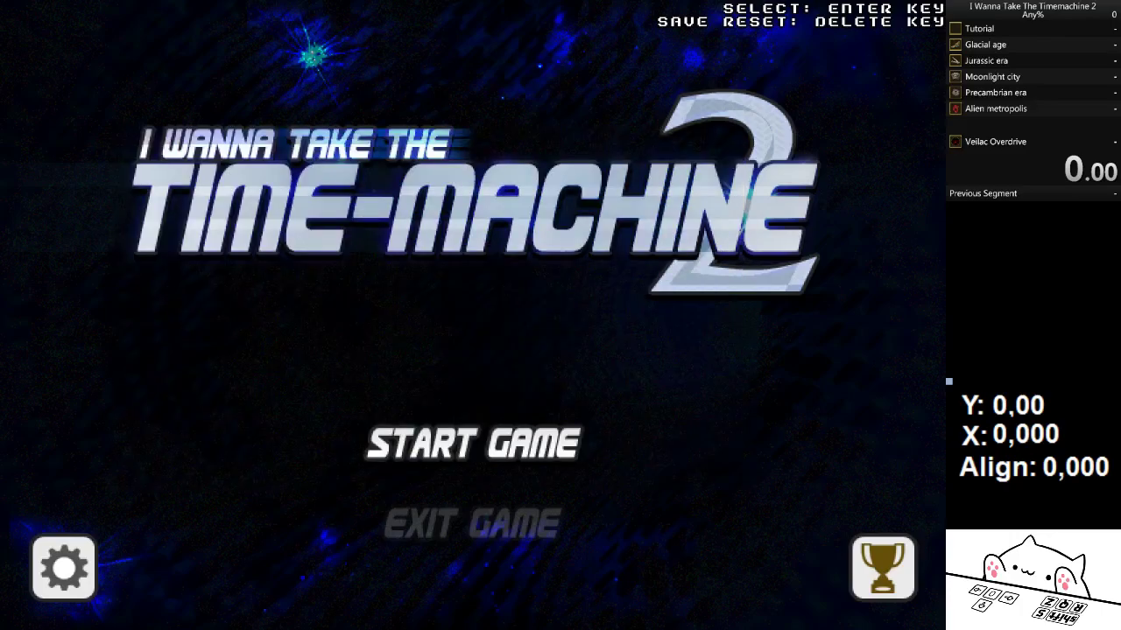